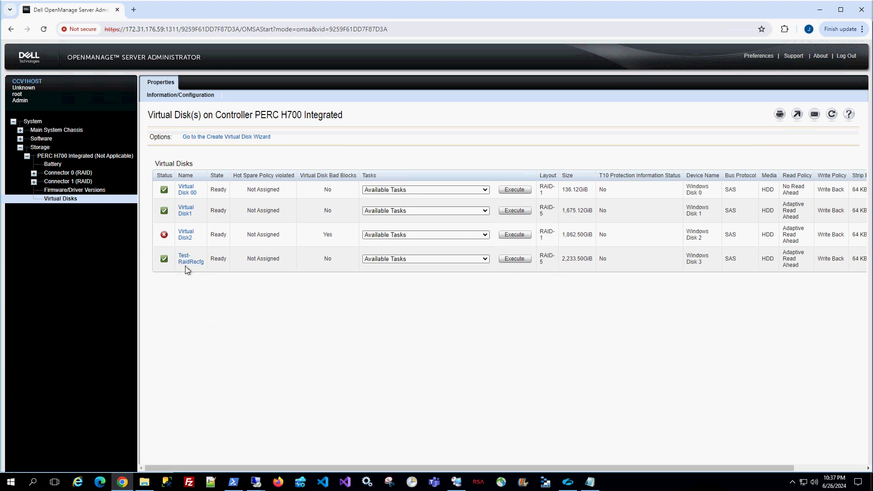
- Note Test-RaidRecfg's 2,233.50 GiB size, view its physical disks, then bring up the remote desktop session
drag(561, 259, 596, 260)
click(182, 261)
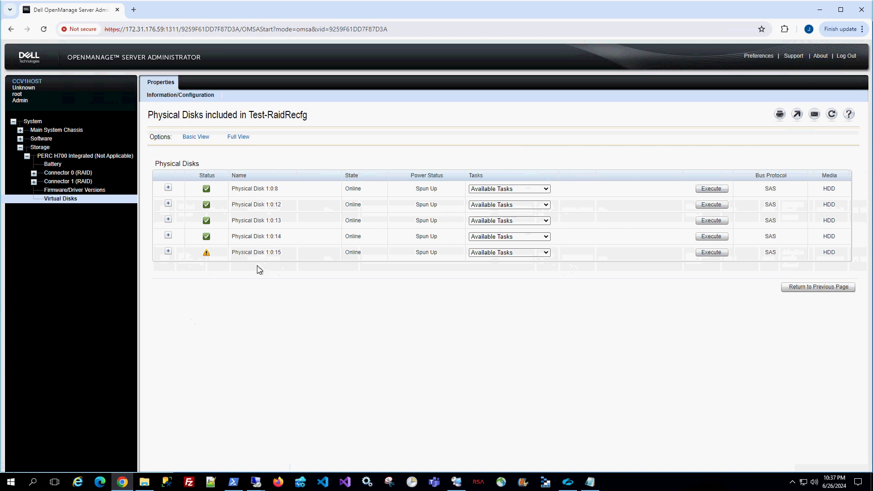
click(255, 488)
- Check Disk 3 as TestRAIDConfig (Z:) in remote Disk Management, then return to OpenManage
click(303, 443)
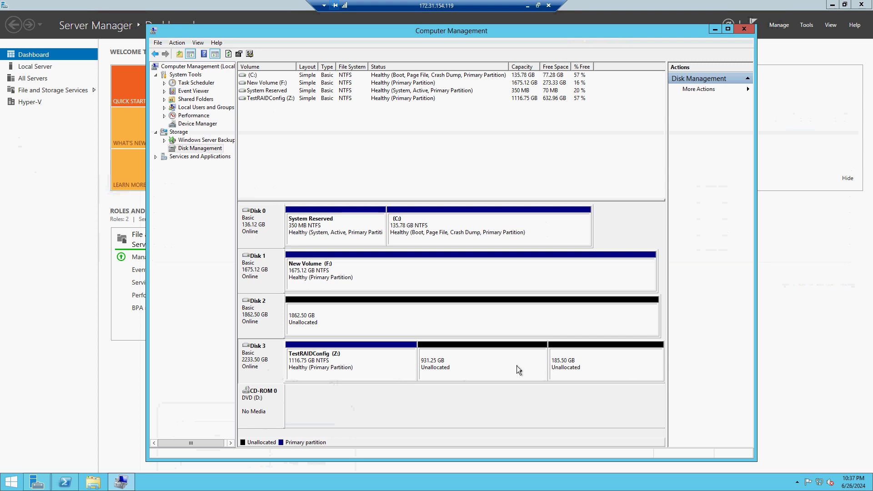
click(527, 6)
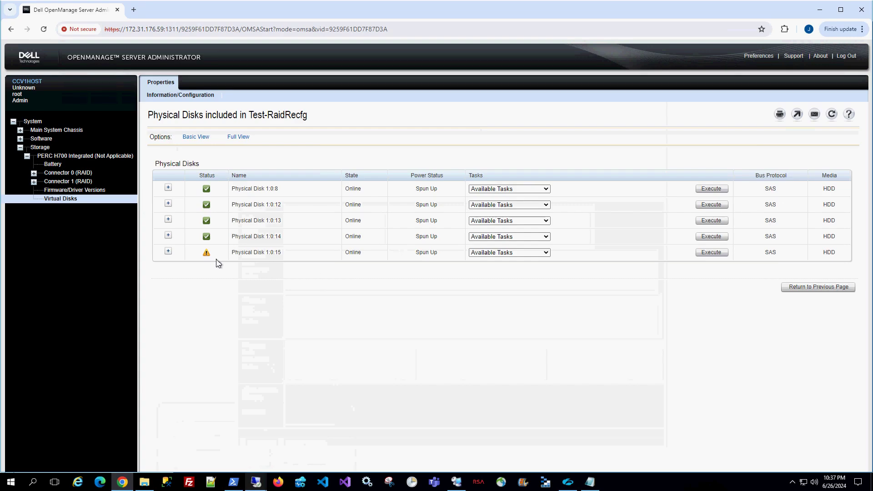
- Run the Delete task on Test-RaidRecfg and submit it past the caution page
click(826, 287)
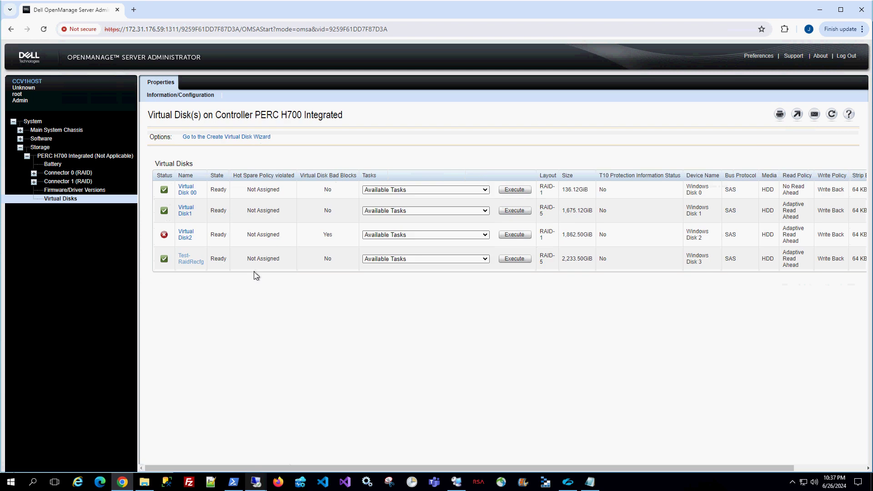
click(480, 260)
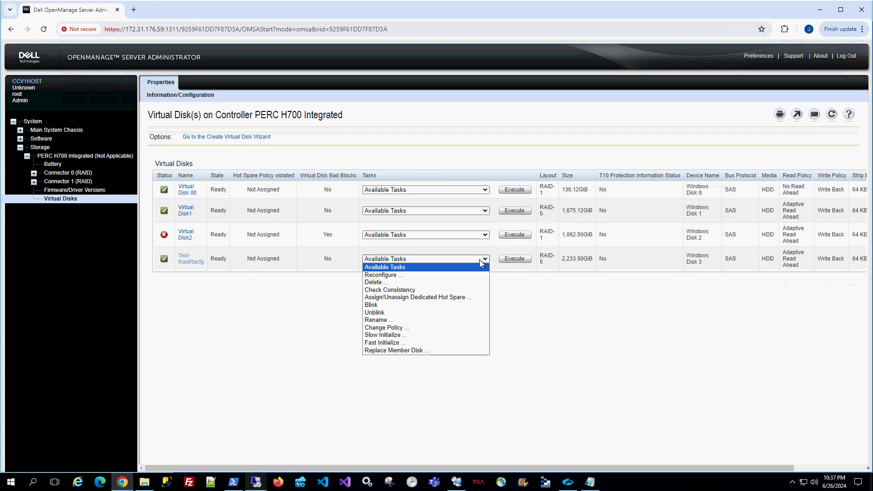
click(423, 282)
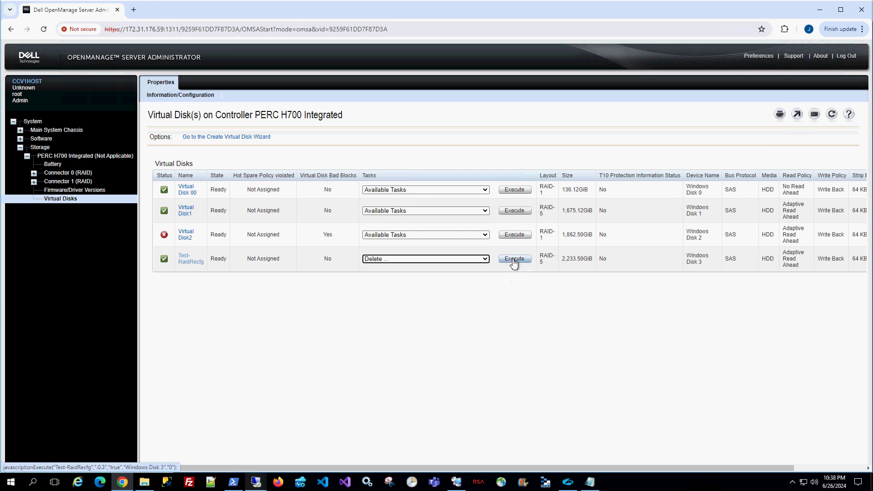
click(400, 260)
click(386, 278)
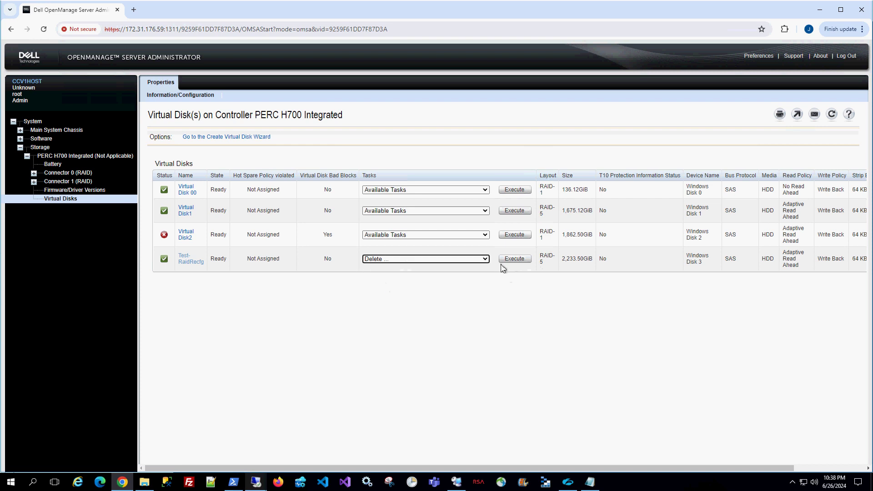
click(513, 261)
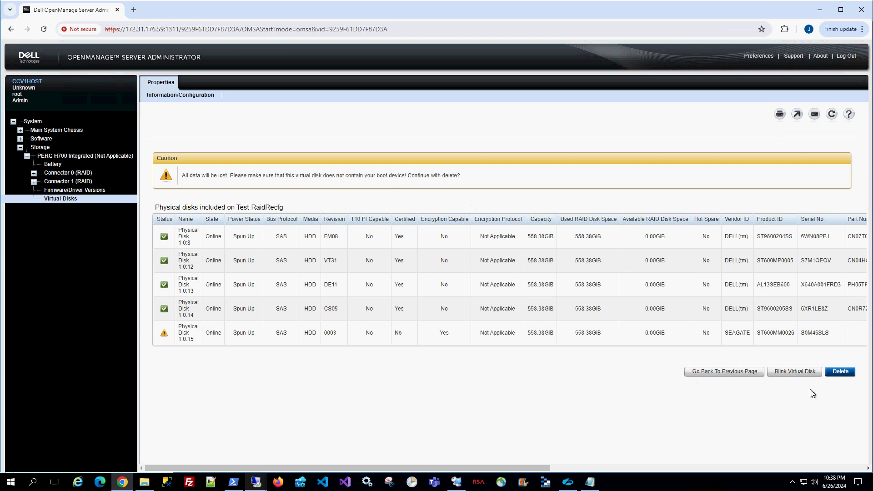
click(840, 371)
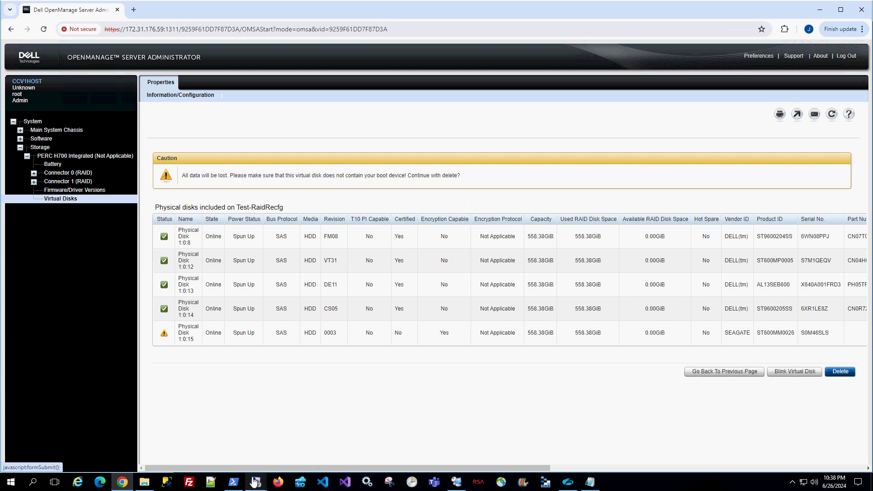
- Confirm the deletion, leaving only Virtual Disk 00, Virtual Disk1 and Virtual Disk2 on the PERC H700
click(840, 372)
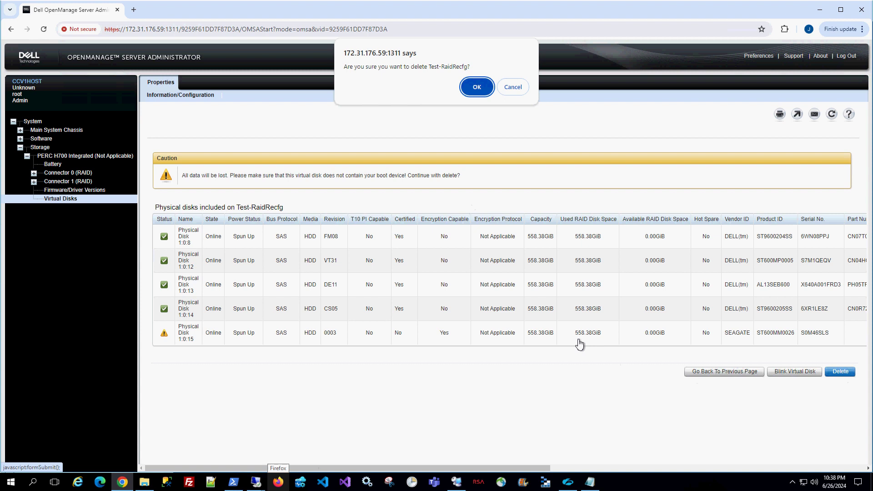
click(477, 89)
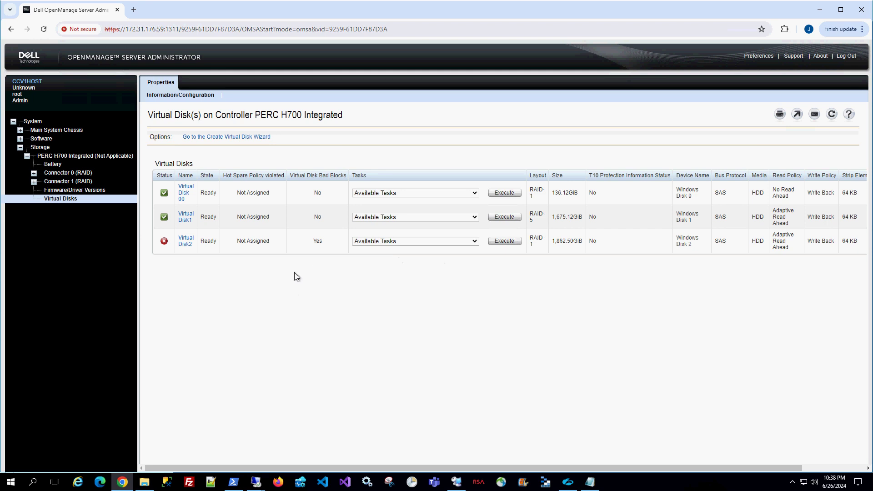
- Verify on the remote server that Disk 3 and drive Z: are gone in Disk Management and This PC
mouse_move(256, 486)
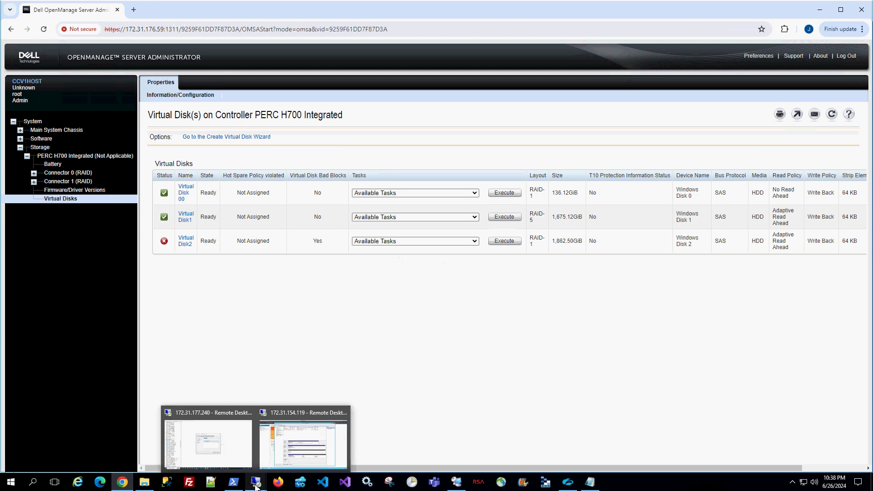
click(303, 441)
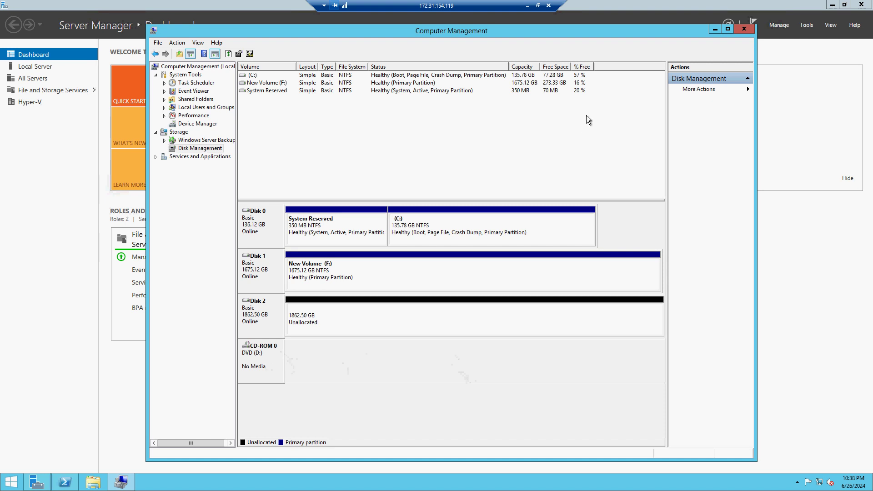
click(94, 482)
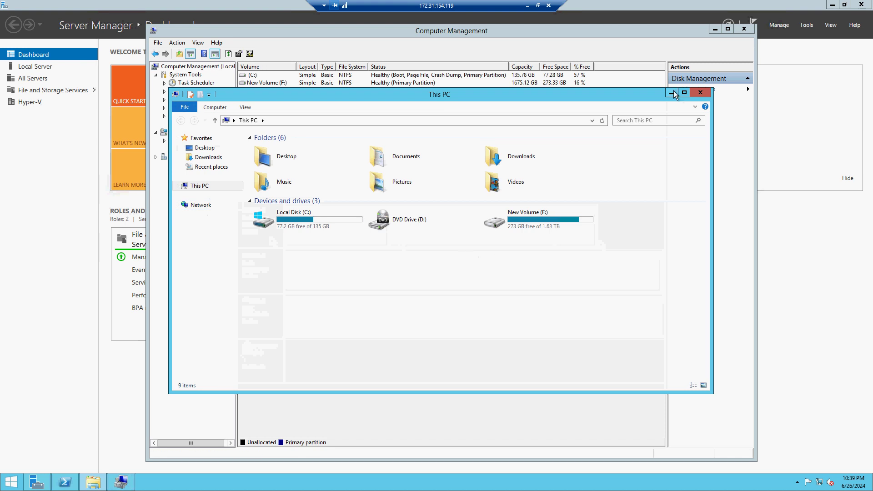
click(700, 92)
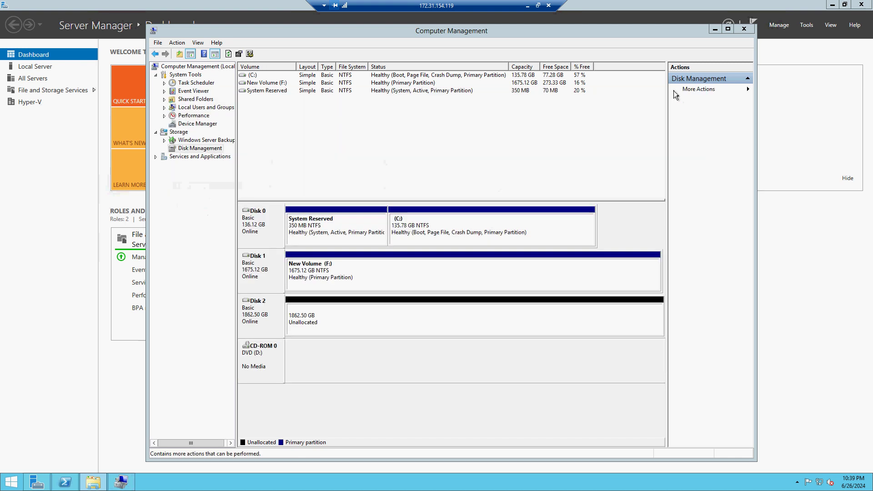
click(528, 6)
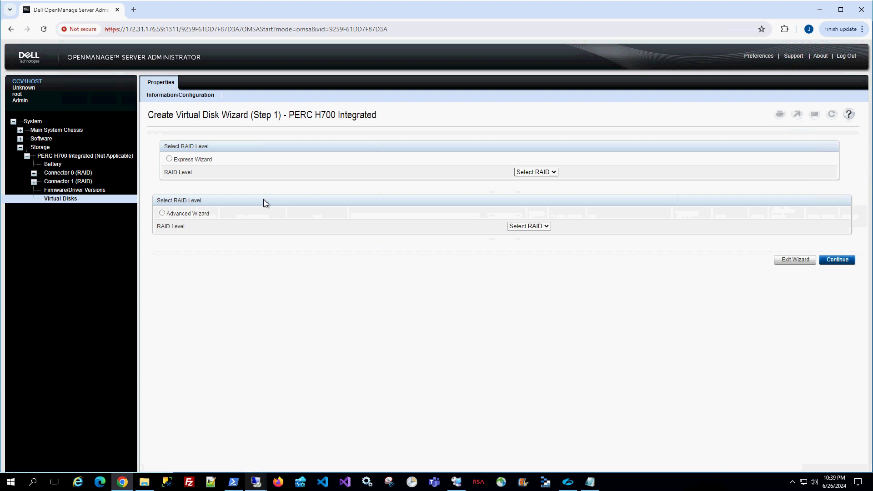
- Choose the Advanced Wizard and set the RAID level to RAID-5
click(162, 214)
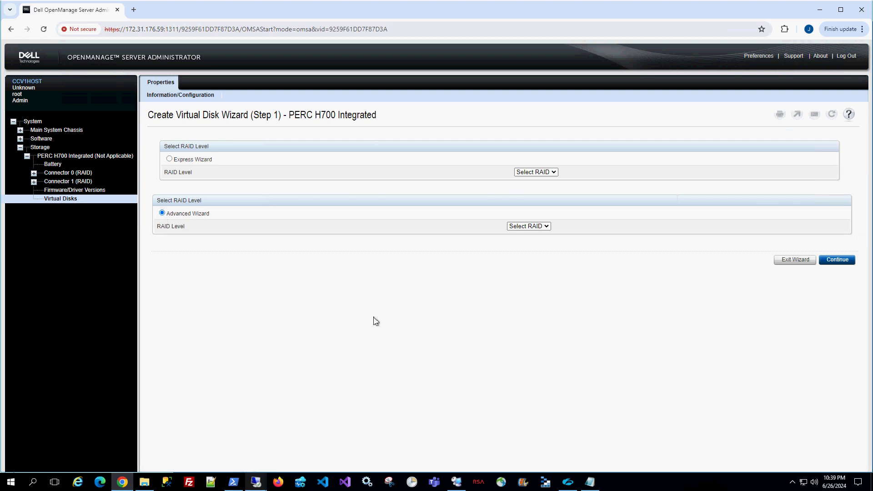
click(545, 227)
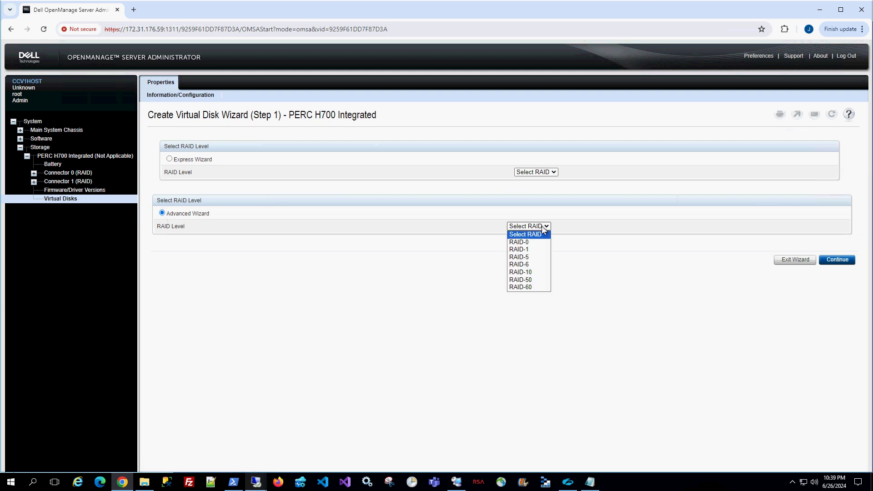
click(522, 257)
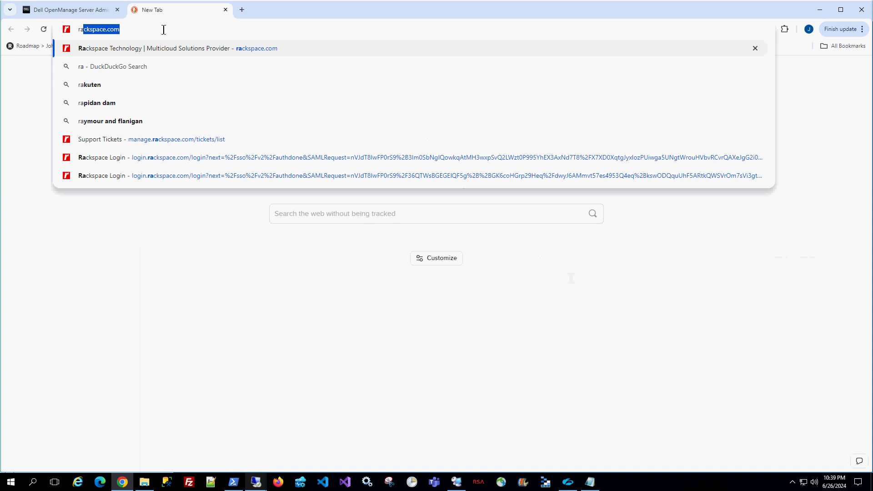
- Go to raid-calculator.com in the new Chrome tab
key(BackSpace)
text(id-)
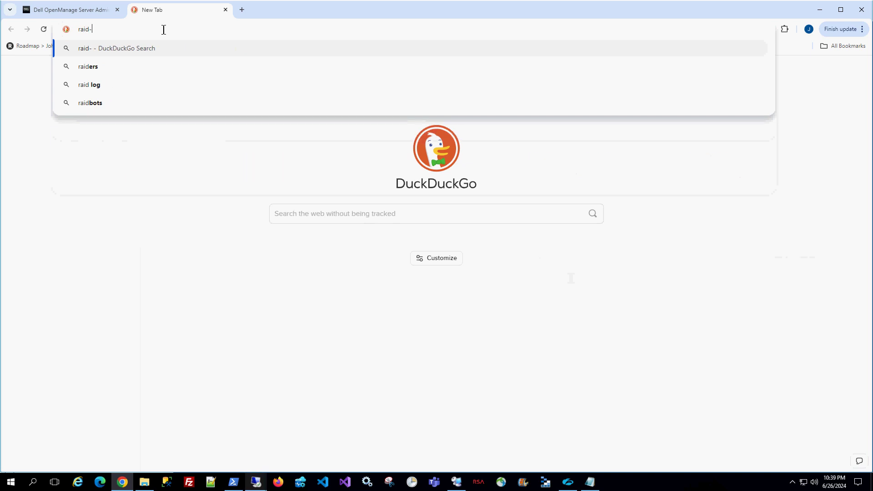
text(calc)
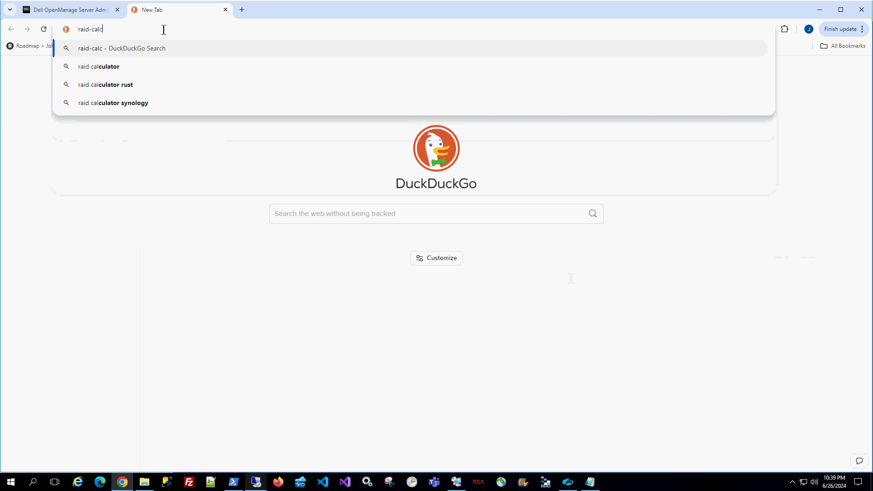
text(ulto)
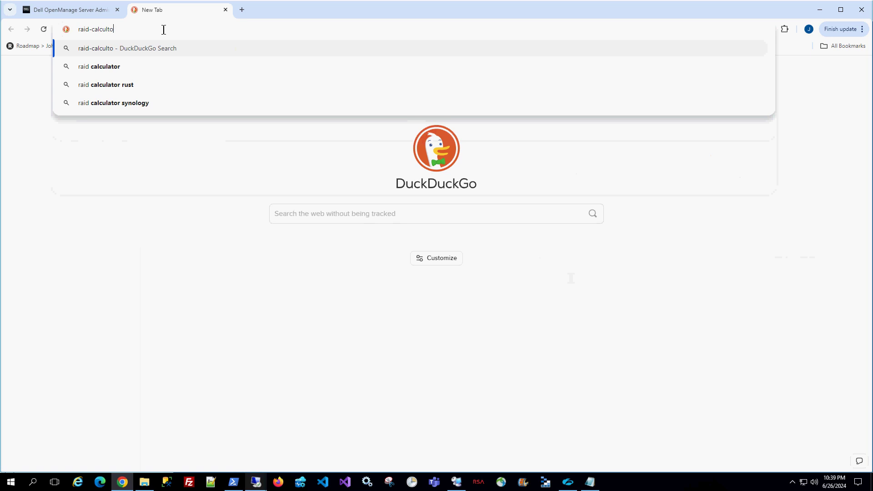
key(BackSpace)
key(BackSpace)
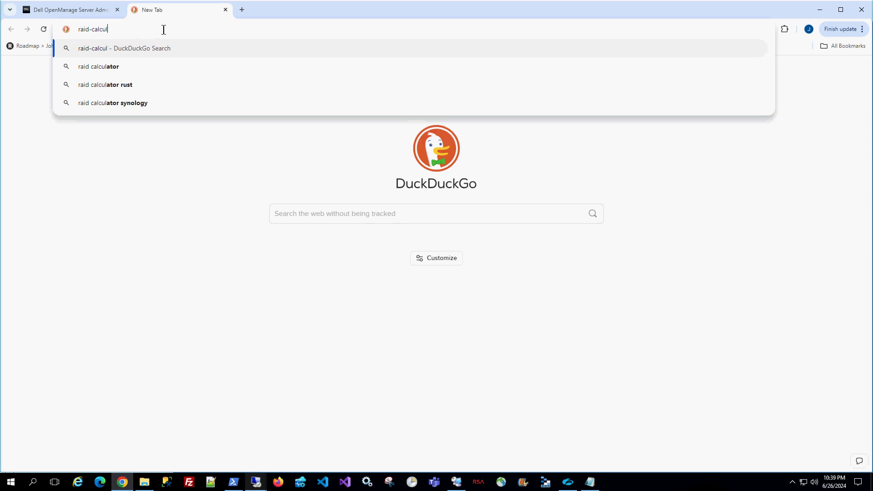
text(ator.com)
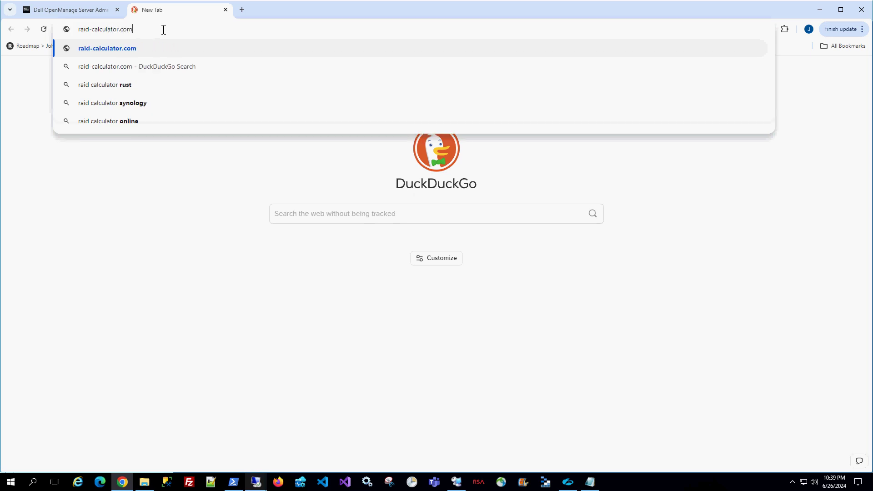
key(Return)
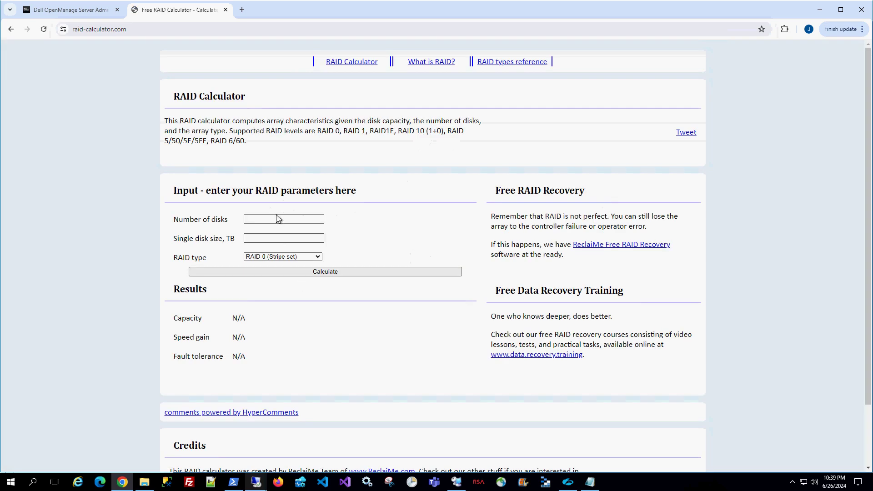
- Calculate a RAID 5 (Parity) array of 4 disks at 600 per disk
click(278, 218)
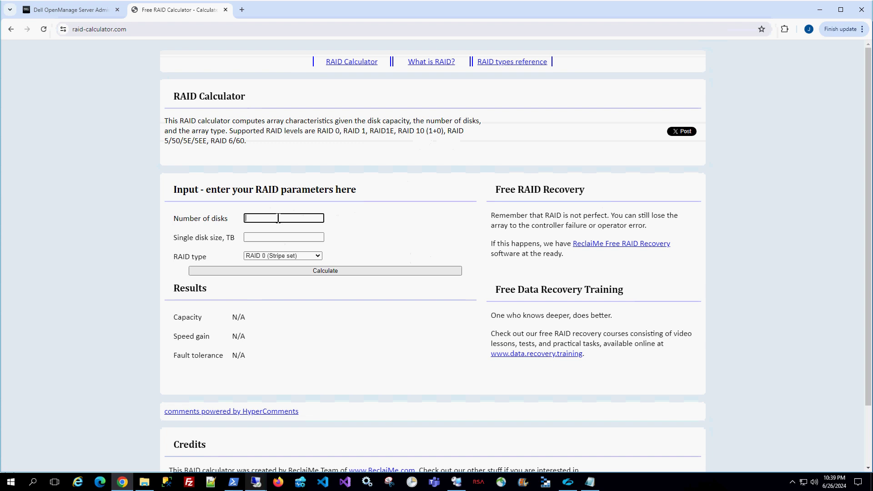
text(4)
click(281, 238)
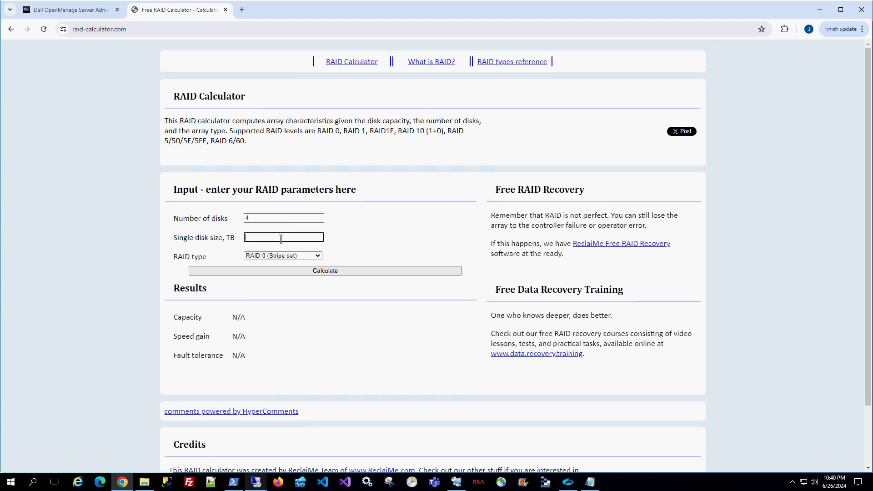
text(600)
click(309, 258)
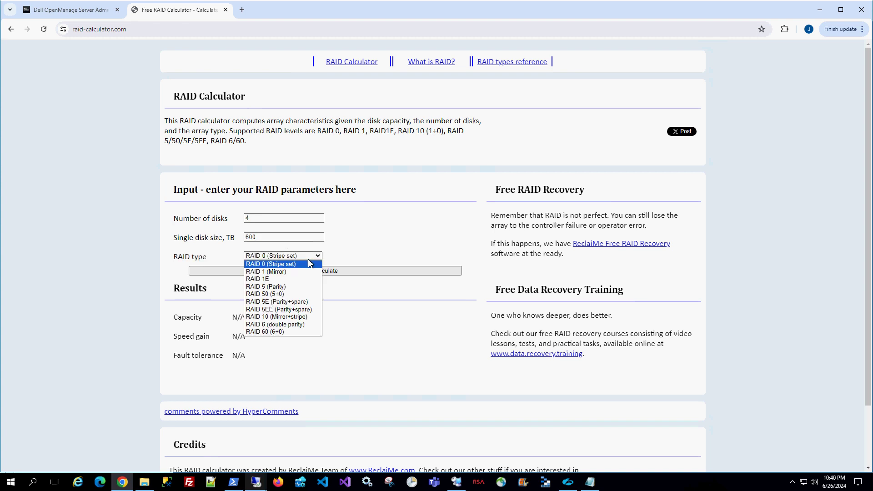
click(286, 287)
click(354, 271)
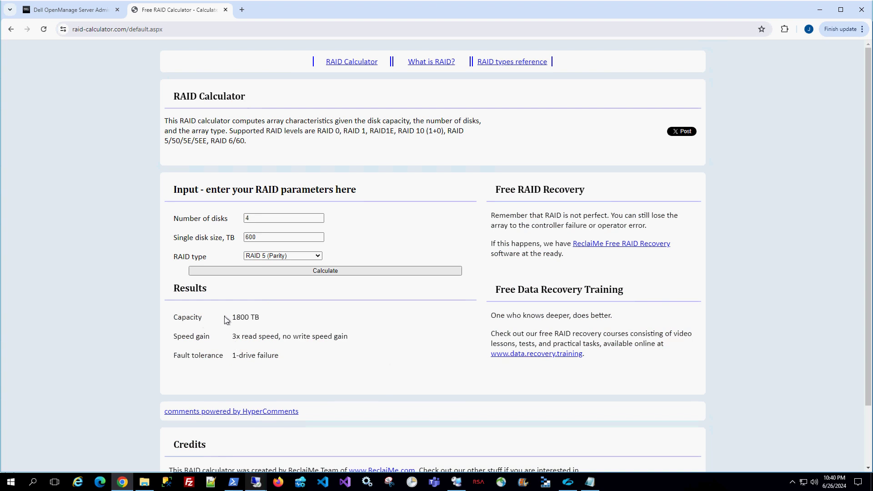
- Review the 1800 TB capacity, speed gain and 1-drive fault tolerance, then return to OpenManage
drag(231, 318, 272, 330)
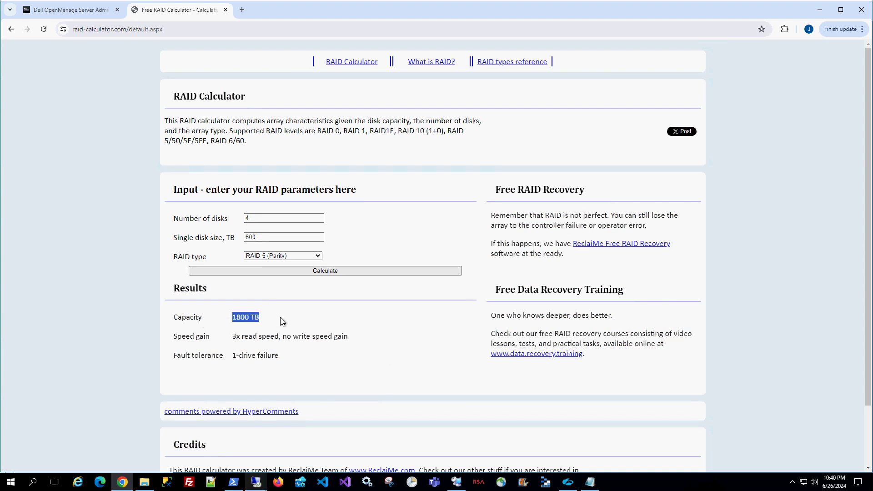
drag(232, 336, 362, 337)
click(247, 316)
drag(287, 357, 231, 359)
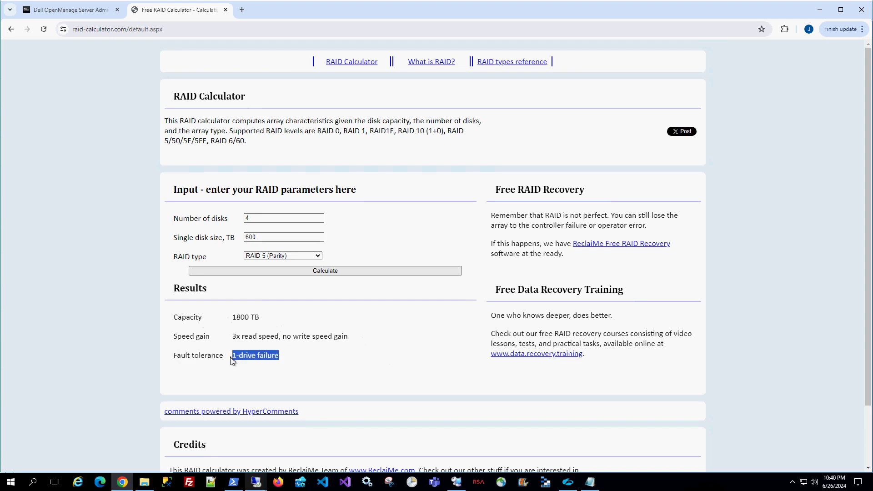
click(70, 10)
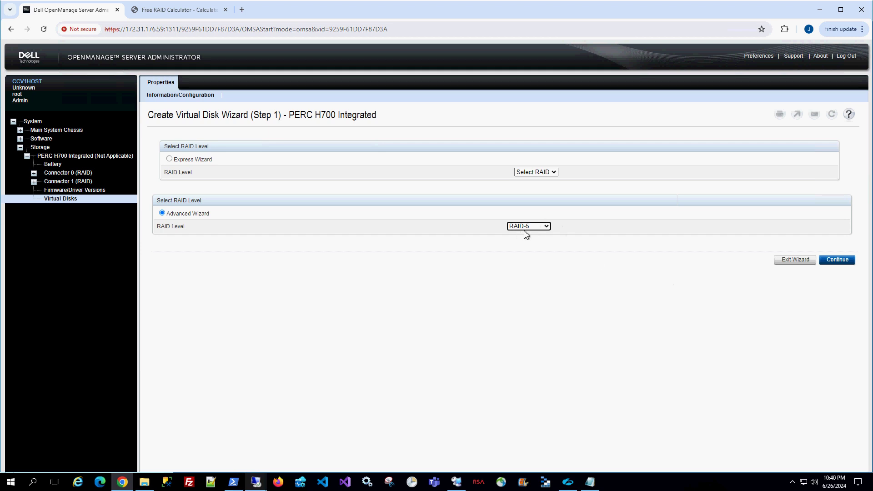
- Select Physical Disks 1:0:12, 1:0:13, 1:0:14 and 1:0:15 for the RAID-5 array and continue to the summary
click(839, 264)
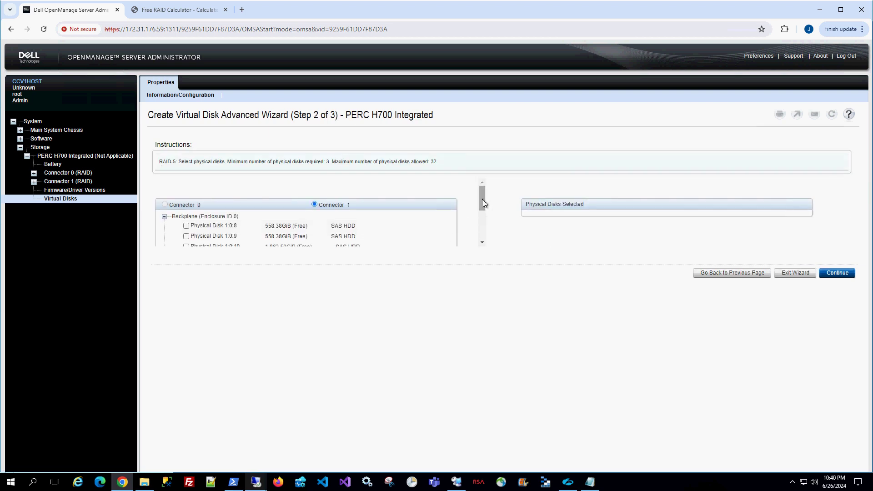
drag(483, 202, 481, 241)
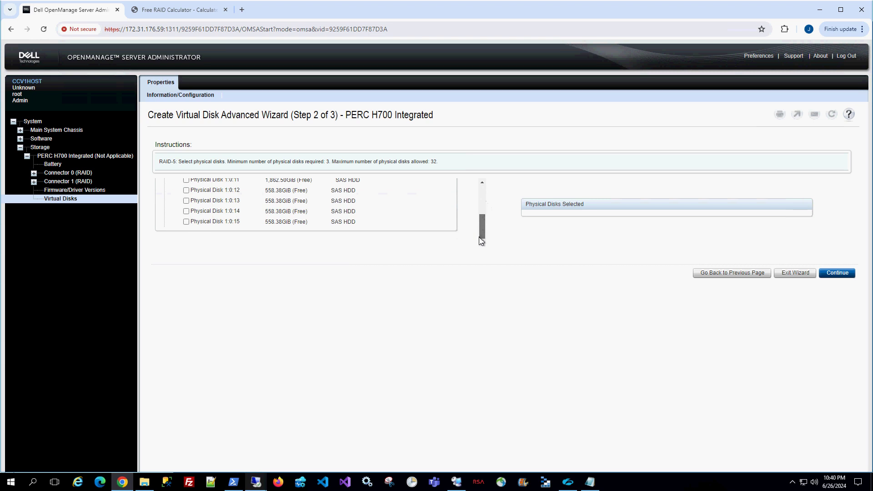
click(186, 190)
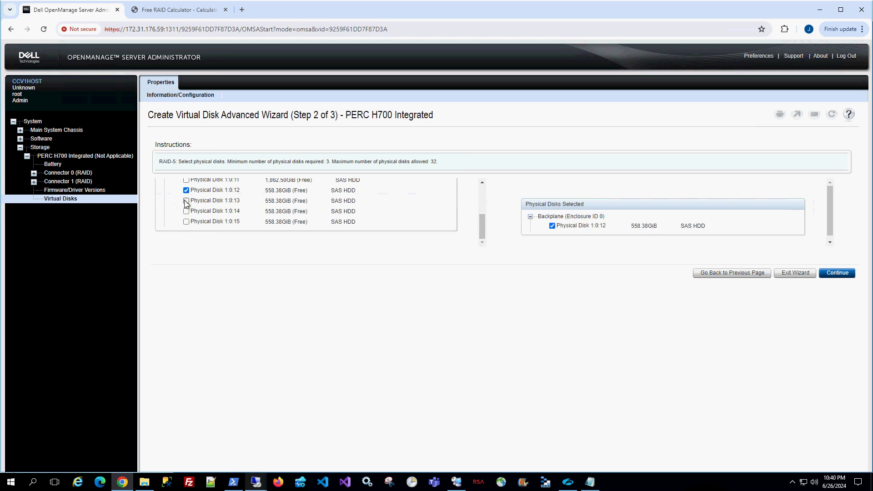
click(186, 201)
click(186, 211)
click(186, 222)
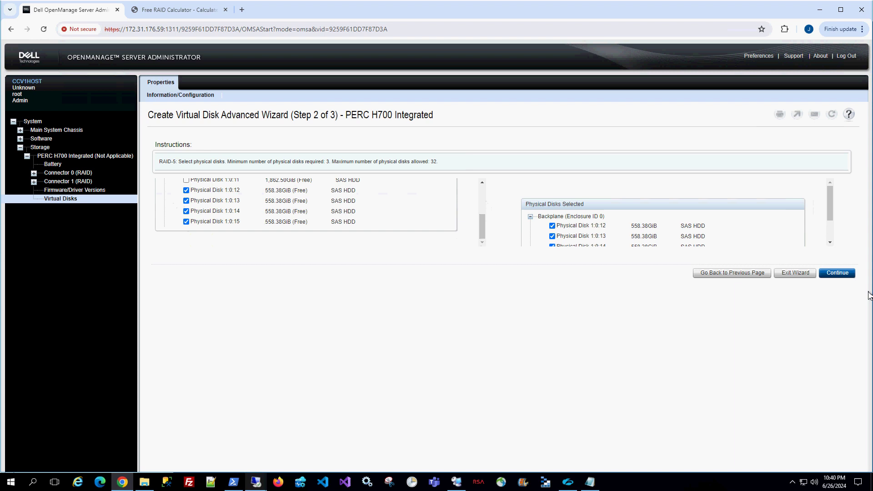
click(838, 272)
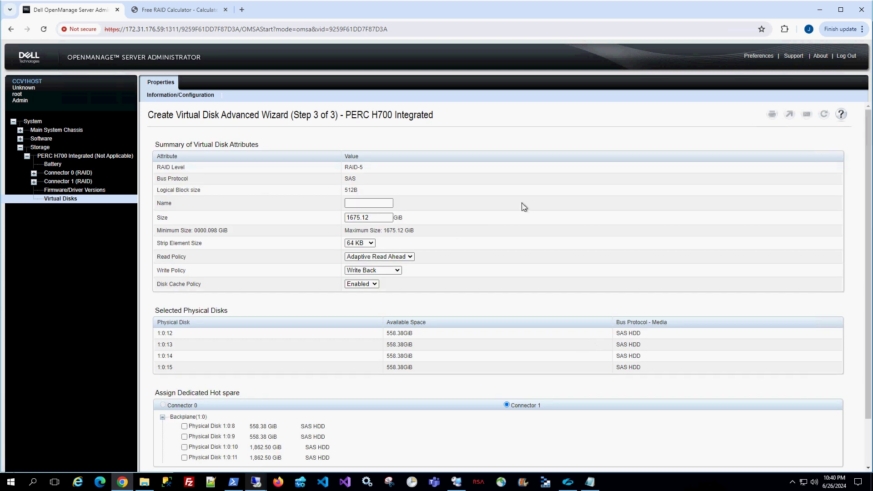
- Name the virtual disk TestArray and keep its size at 1675.12 GiB
click(359, 203)
text(TestArray)
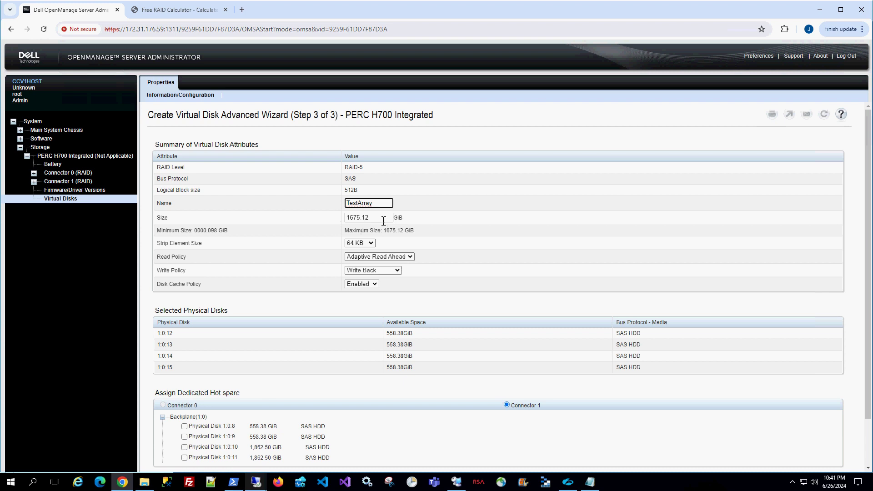
double_click(383, 221)
click(385, 218)
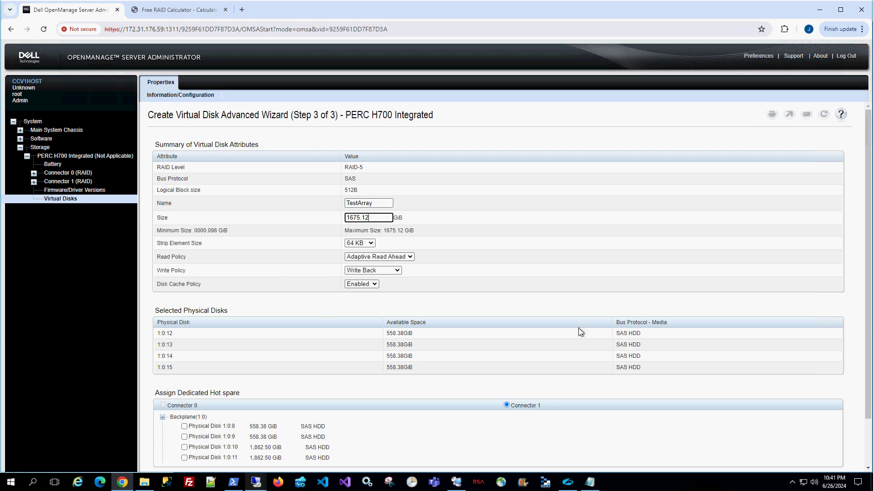
scroll(579, 329, down, 2)
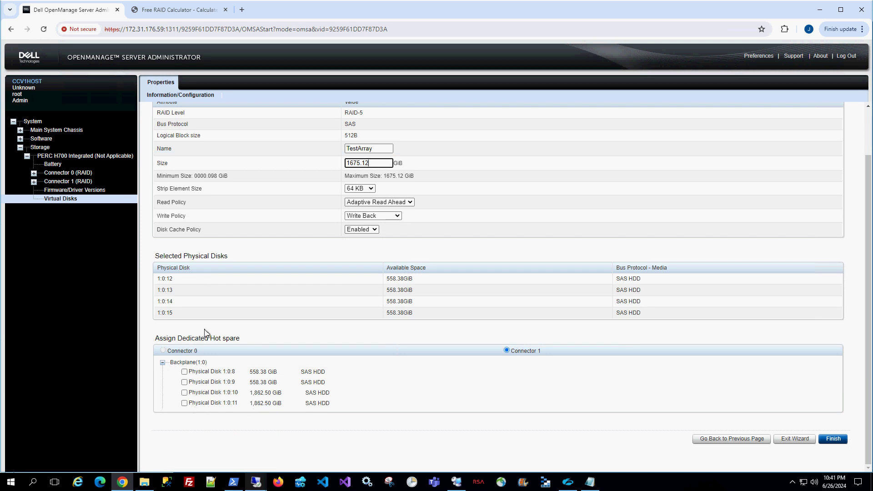
- Finish and confirm creating TestArray, leaving a Ready 1,675.12GiB RAID-5 disk on the PERC H700
double_click(168, 278)
click(175, 289)
click(838, 446)
click(475, 96)
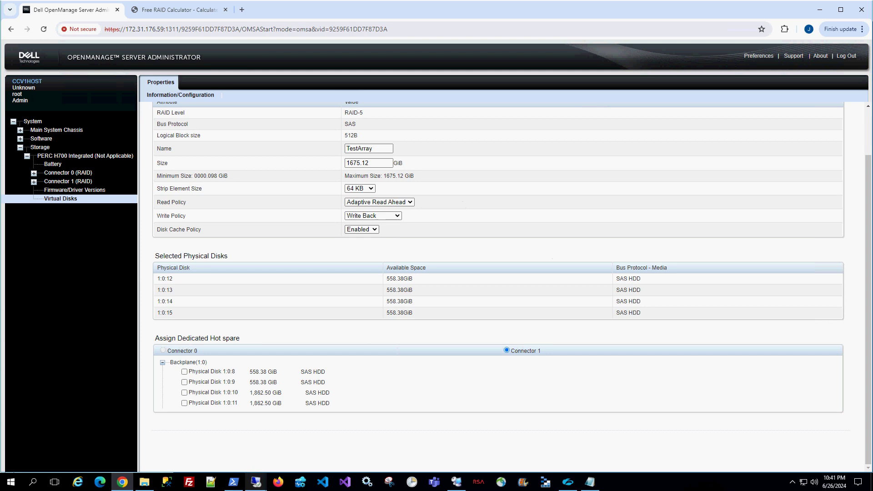
scroll(866, 436, up, 2)
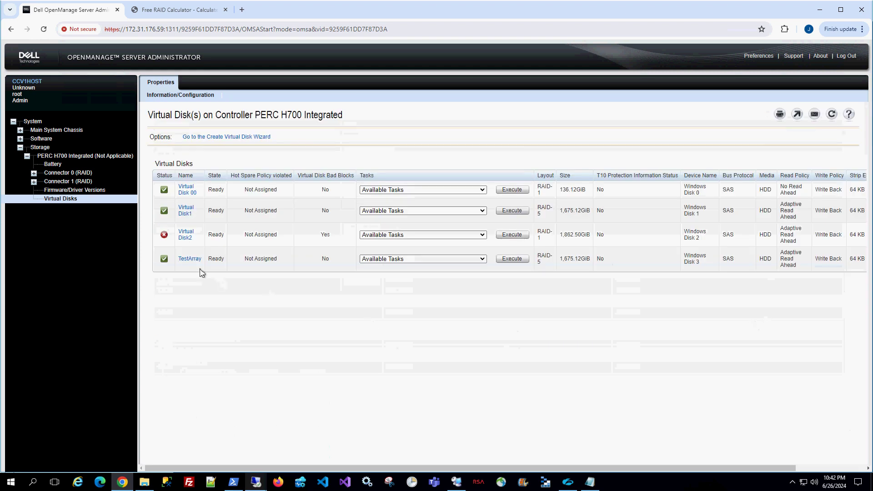
- Run the Assign/Unassign Dedicated Hot Spare task from TestArray's Tasks dropdown
click(388, 261)
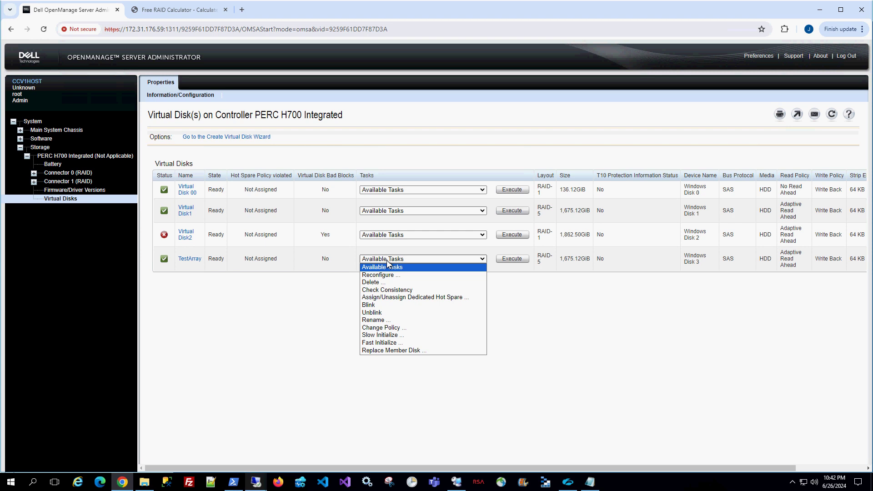
click(449, 298)
click(521, 259)
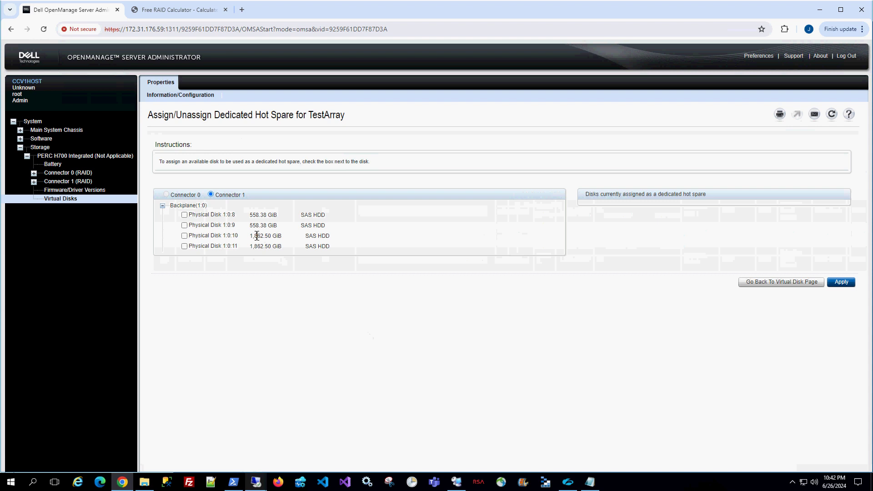
- Check Physical Disk 1:0:8 (558.38 GiB) under Connector 1 as TestArray's dedicated hot spare
click(184, 215)
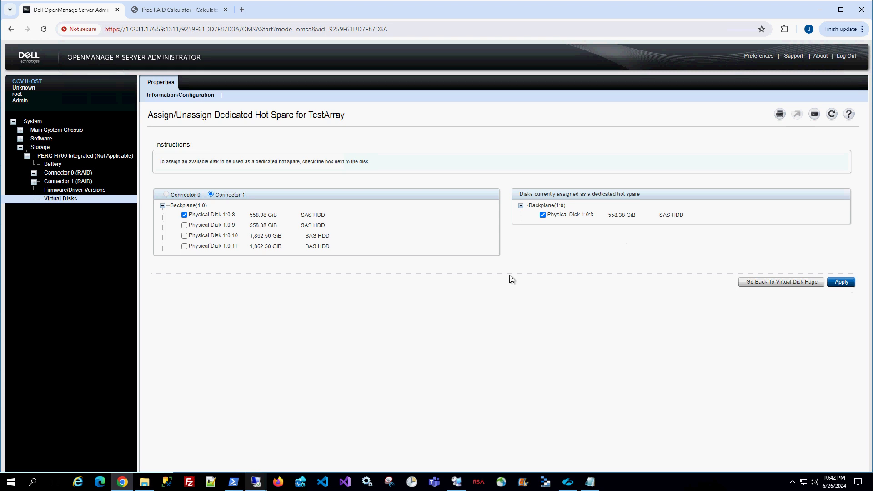
- On the remote server, initialize Disk 3 with the GPT partition style in Disk Management
mouse_move(255, 482)
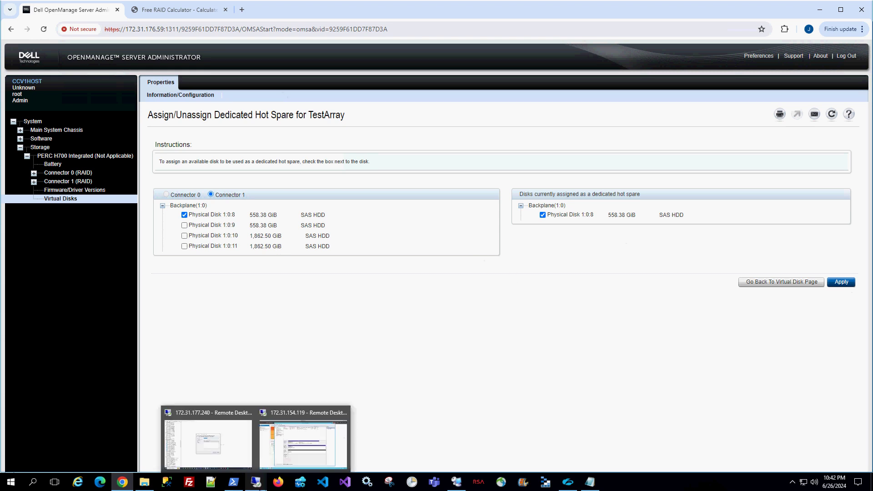
click(302, 443)
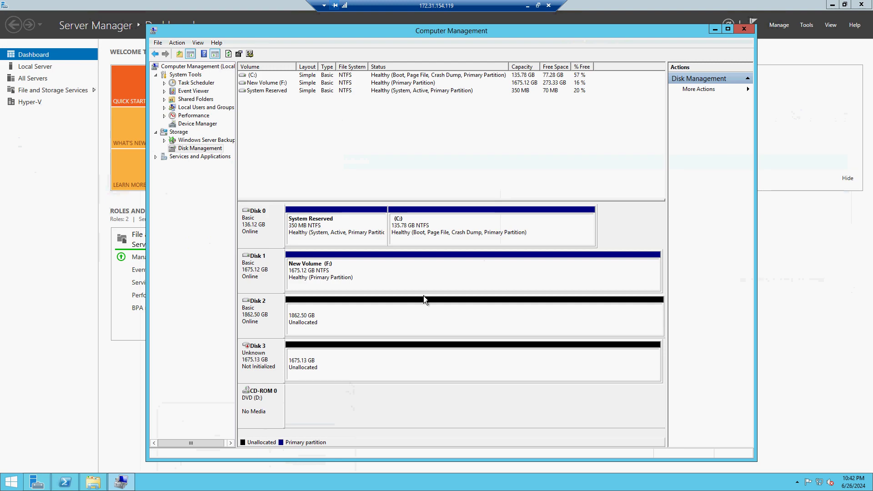
click(302, 363)
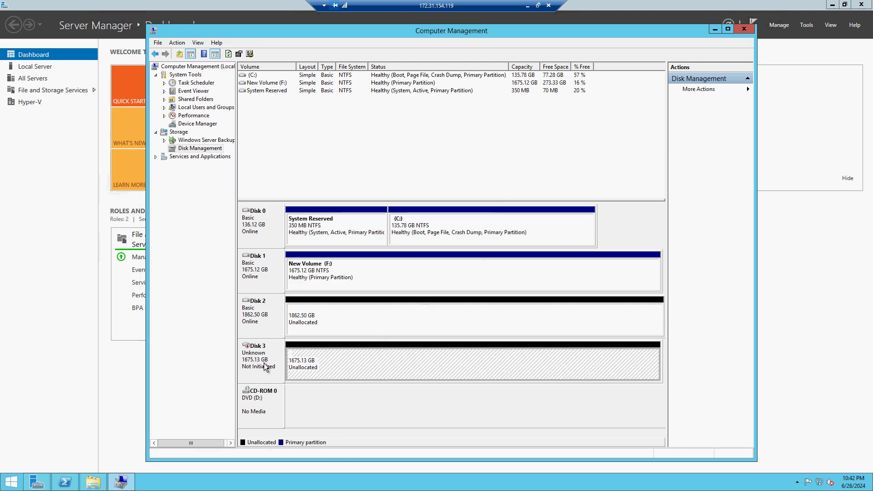
click(270, 388)
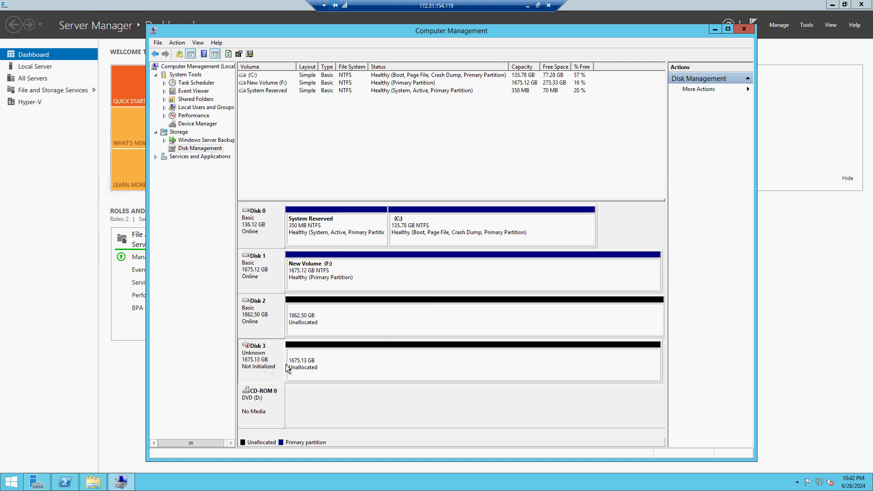
right_click(260, 362)
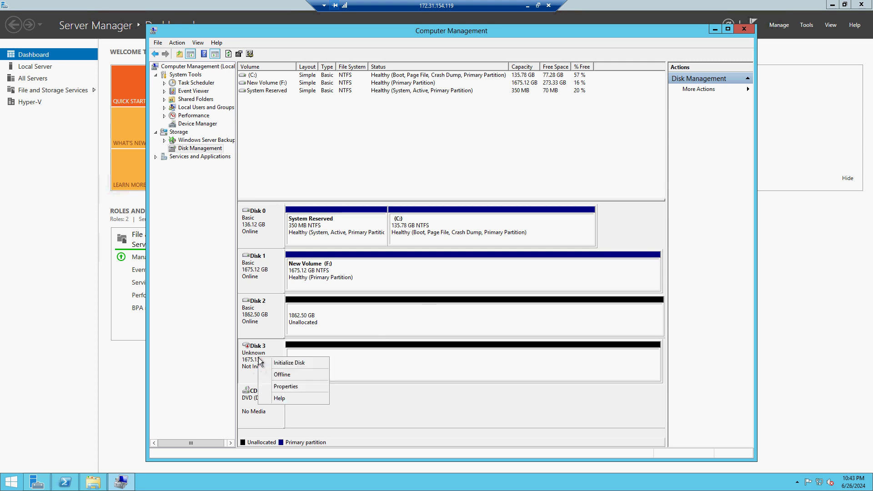
click(289, 362)
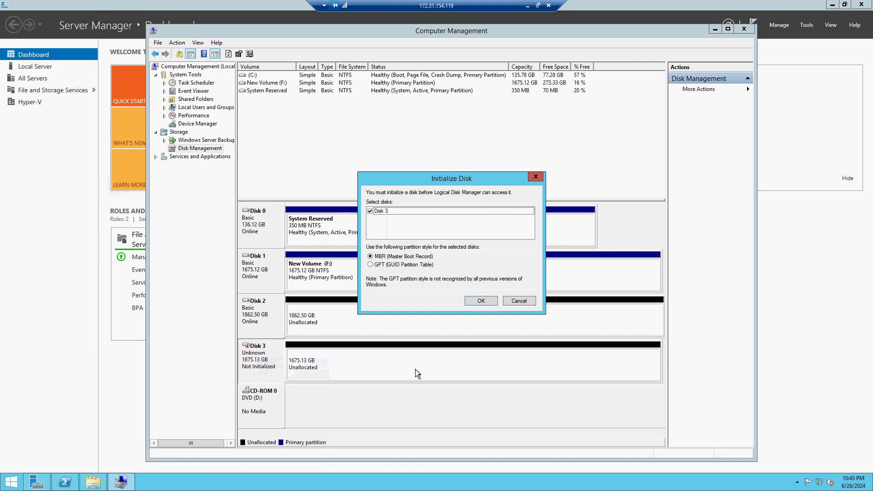
click(389, 264)
click(480, 301)
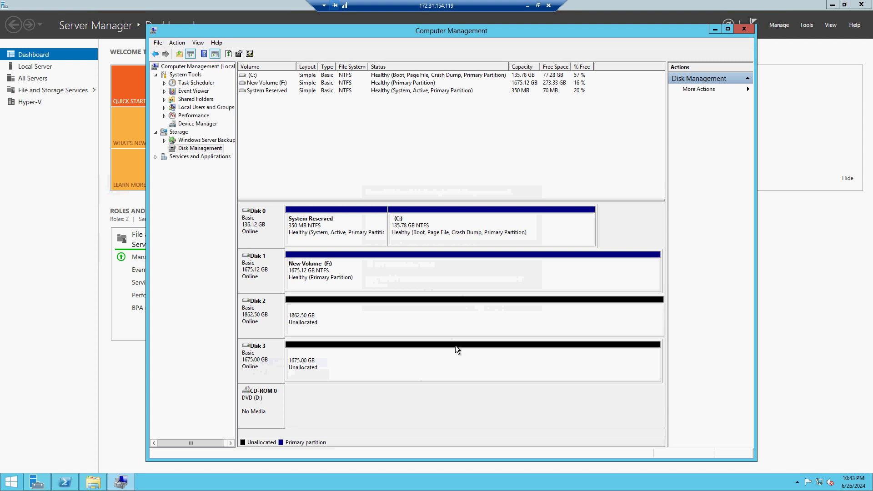
- Create a full-size 1675.00 GB NTFS simple volume on Disk 3 as drive E, then view This PC
right_click(374, 365)
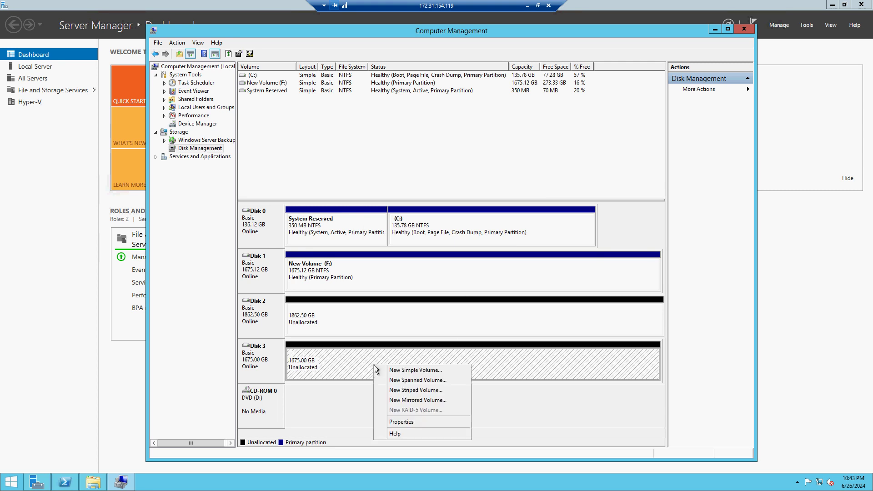
click(411, 373)
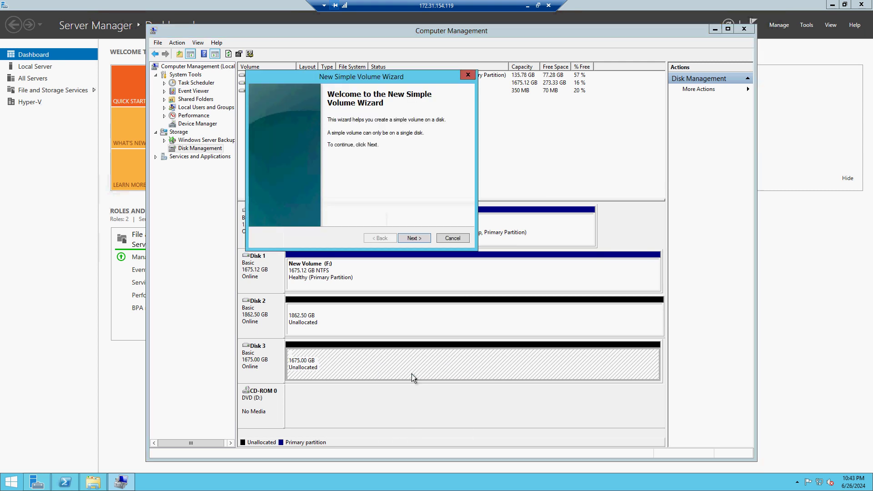
click(411, 237)
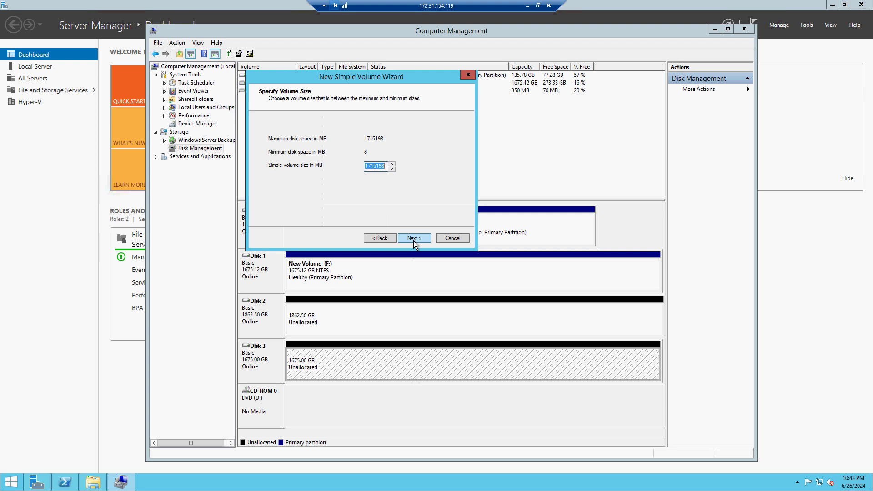
click(413, 239)
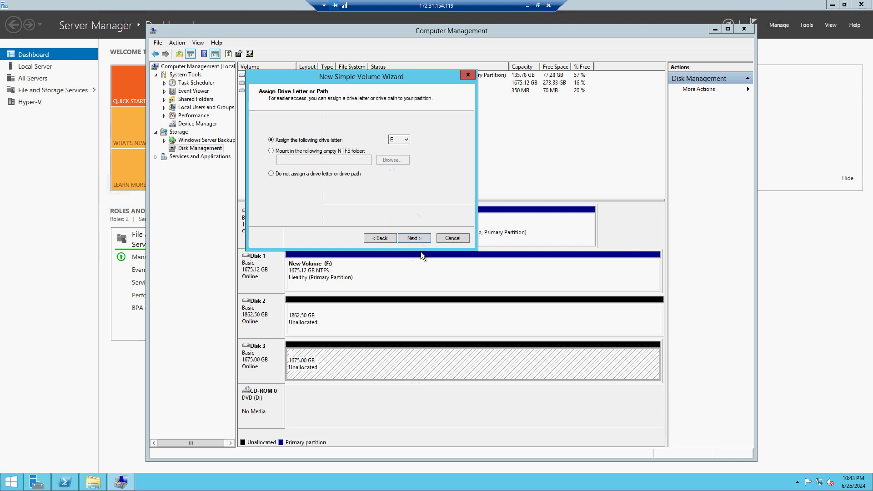
click(421, 239)
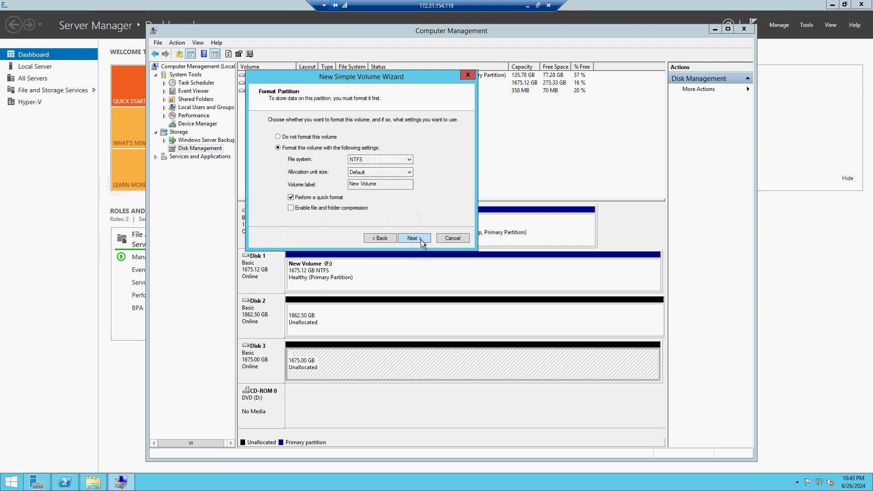
click(421, 239)
click(421, 239)
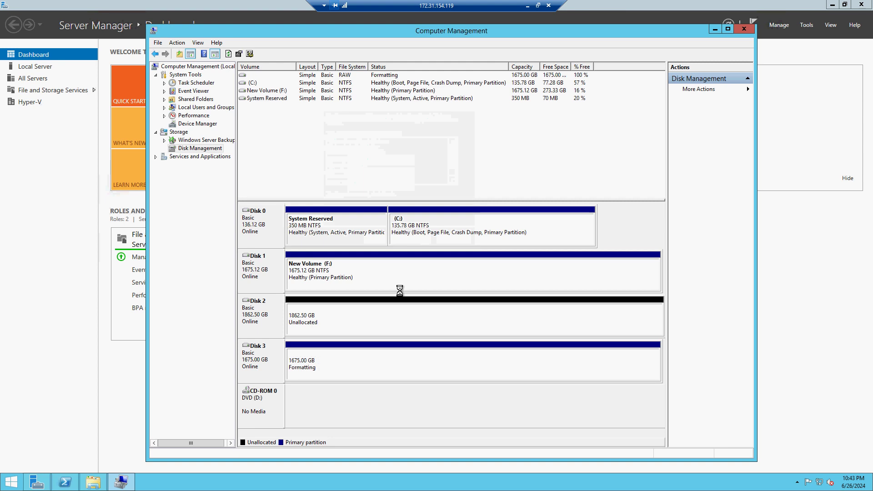
click(93, 481)
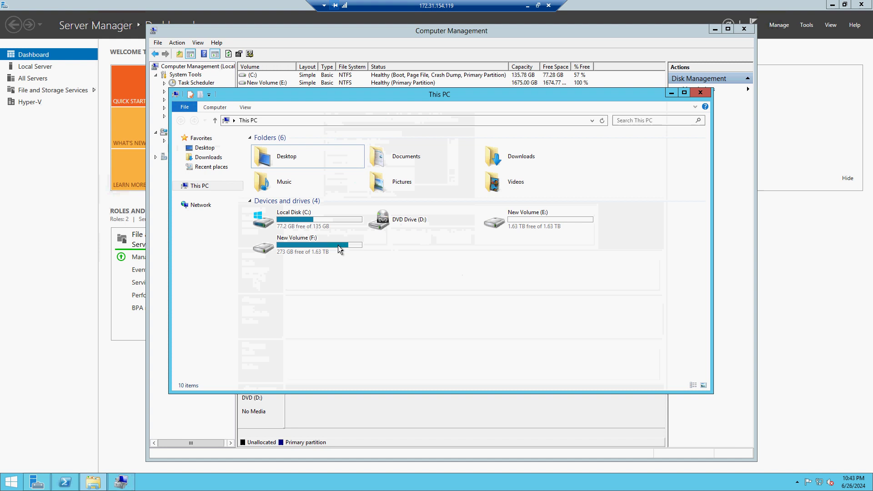
- Check that New Volume (E:) shows 1.63 TB free, then minimize the Remote Desktop window
click(538, 225)
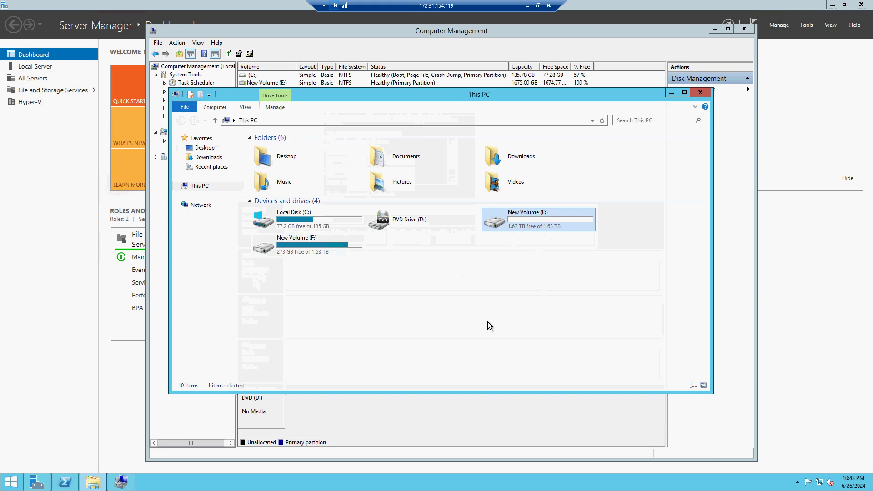
click(527, 6)
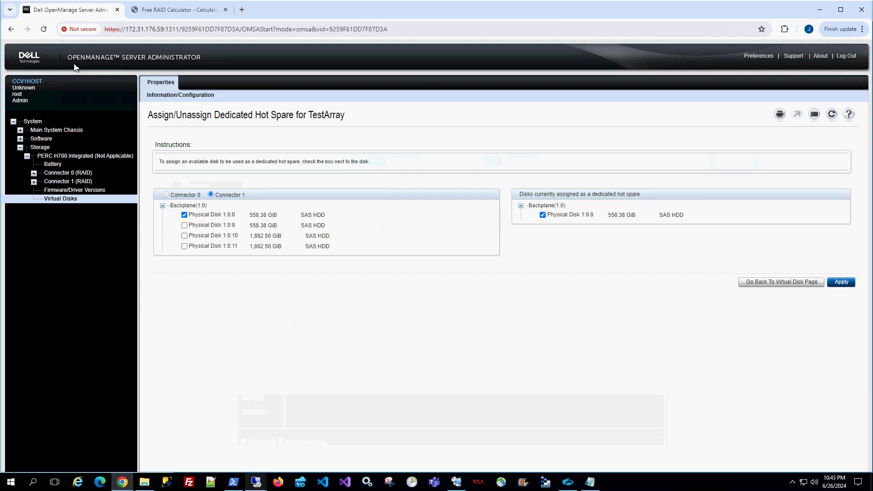